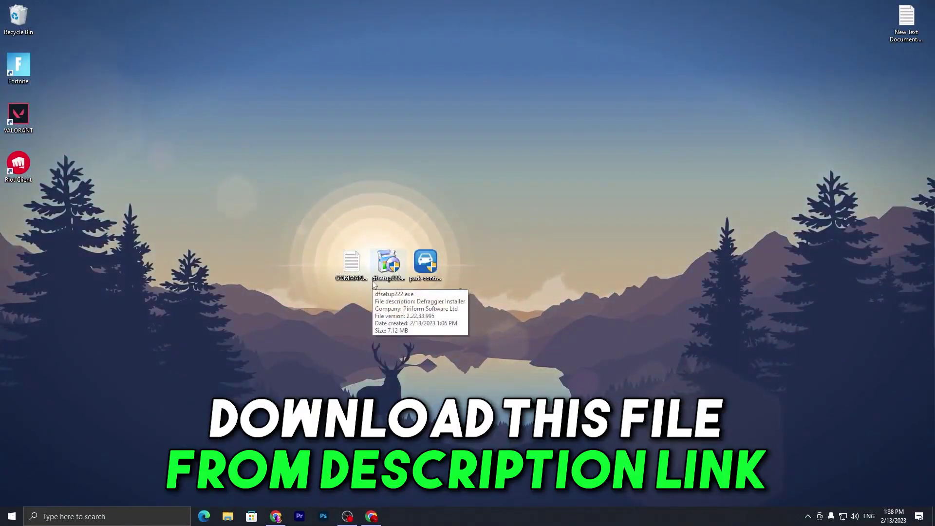
Open the Fortnite low-end PC FPS boost post on uptopacks.com and follow its download link.
left_click(371, 517)
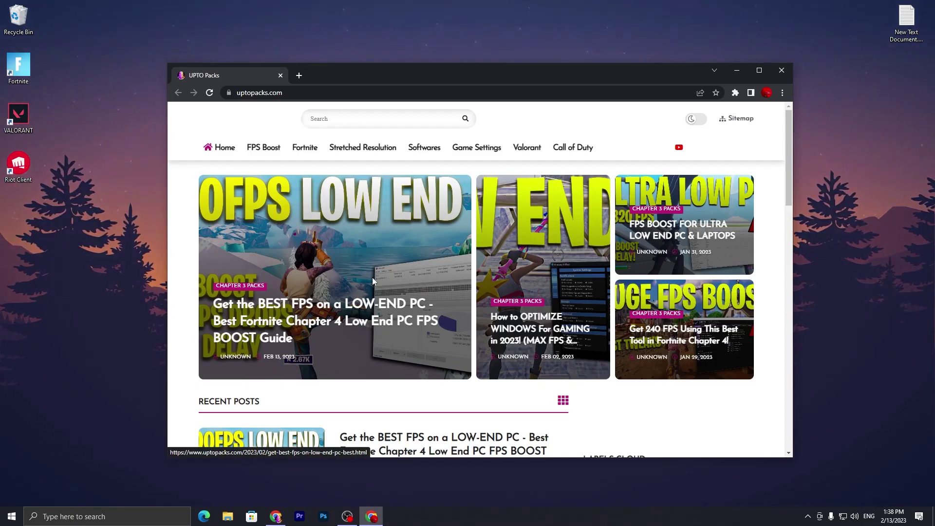
left_click(304, 153)
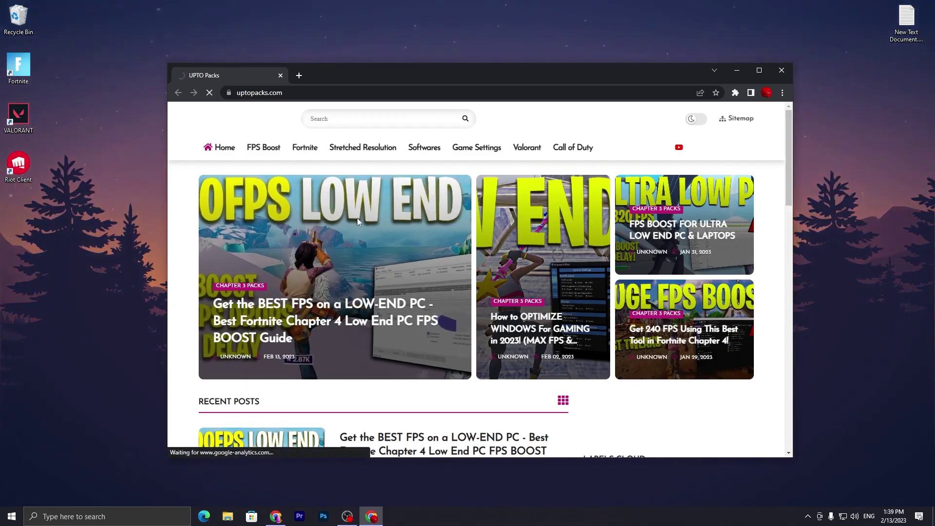
left_click(300, 271)
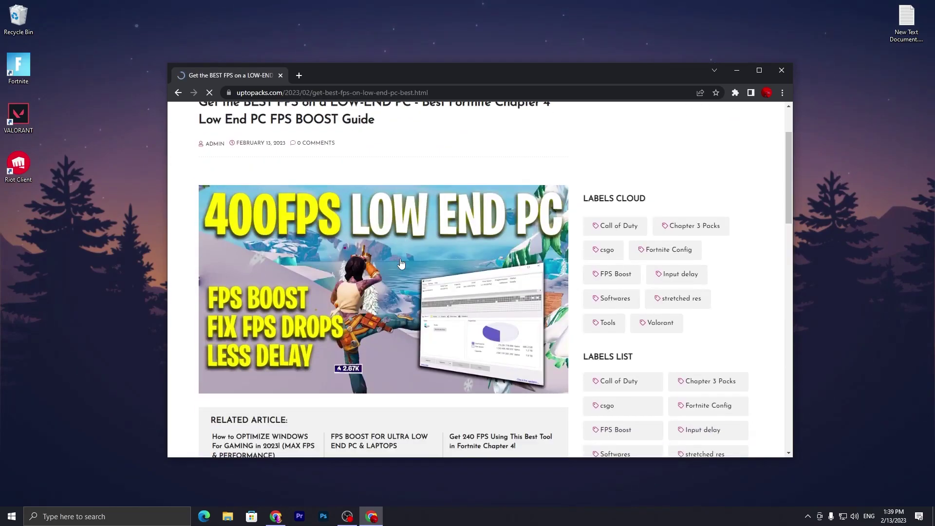
scroll(379, 189, "down", 10)
left_click(379, 189)
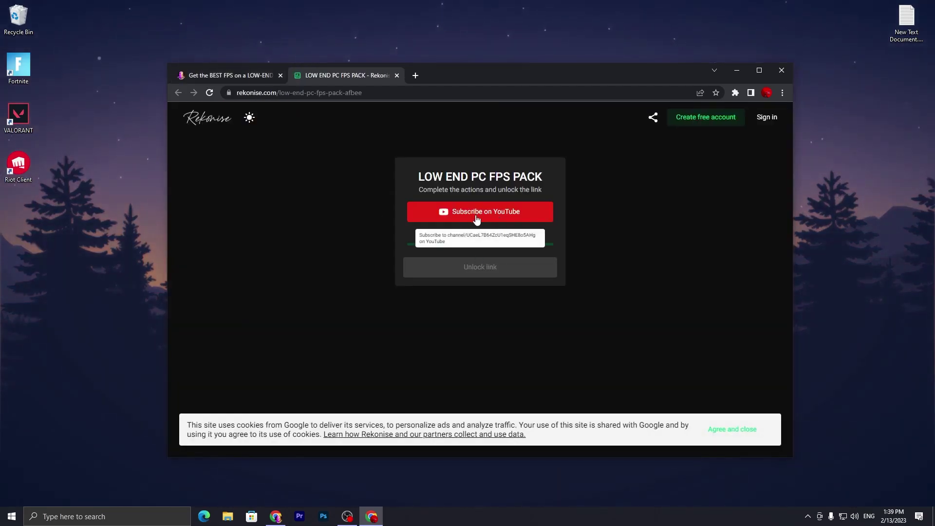
Subscribe to unlock the MediaFire download link, then minimize Chrome.
left_click(476, 214)
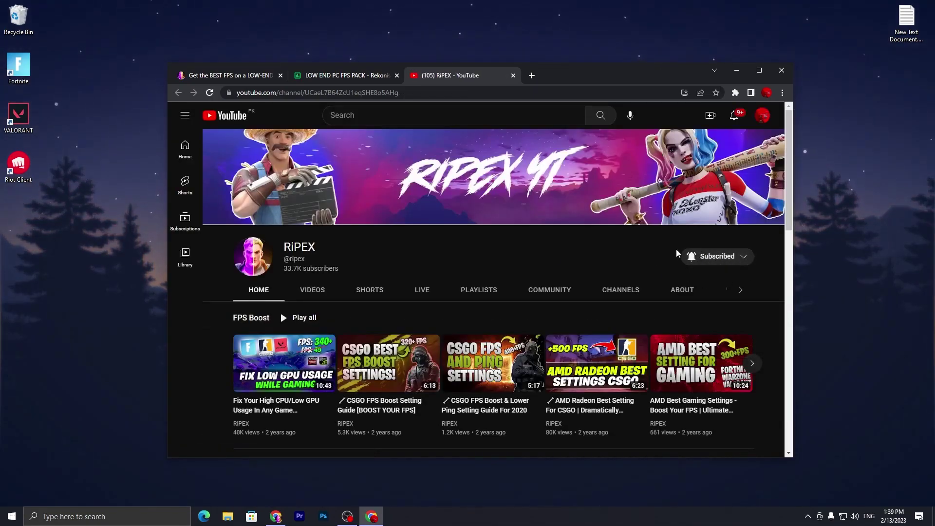
left_click(513, 75)
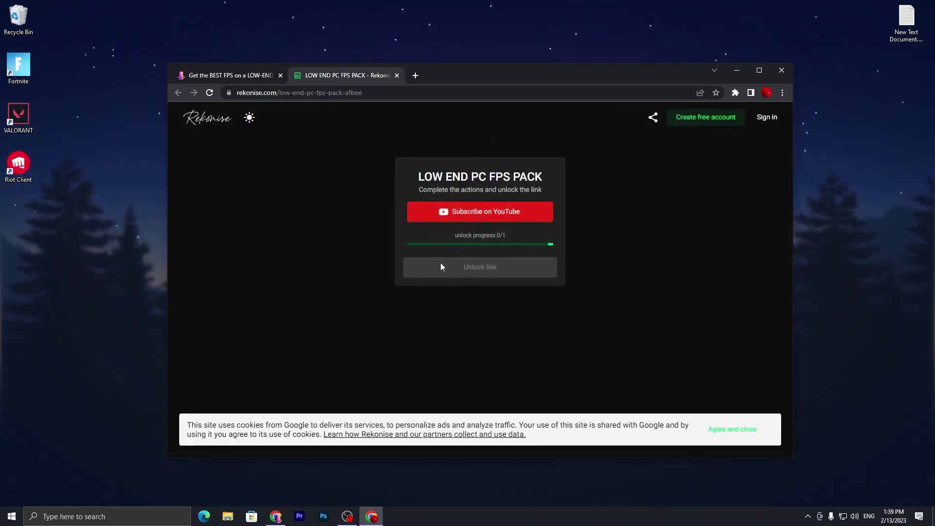
left_click(490, 274)
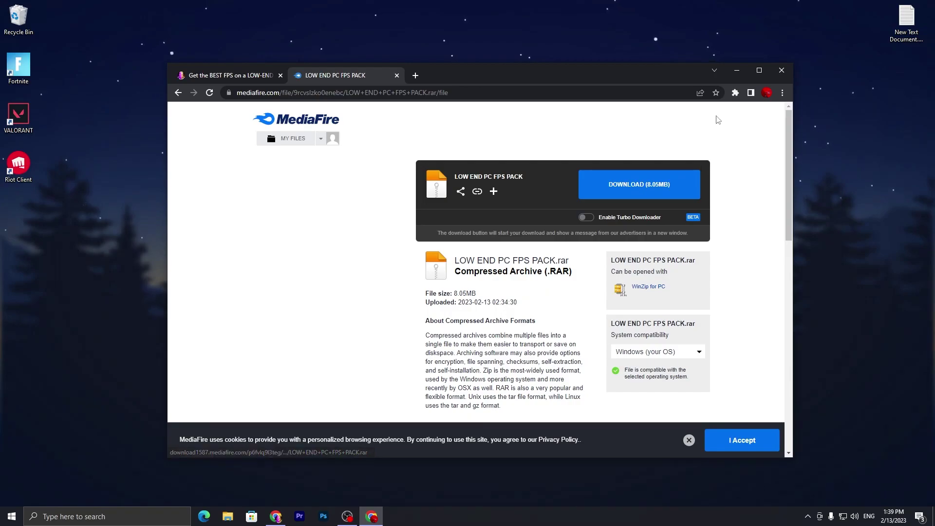
left_click(737, 72)
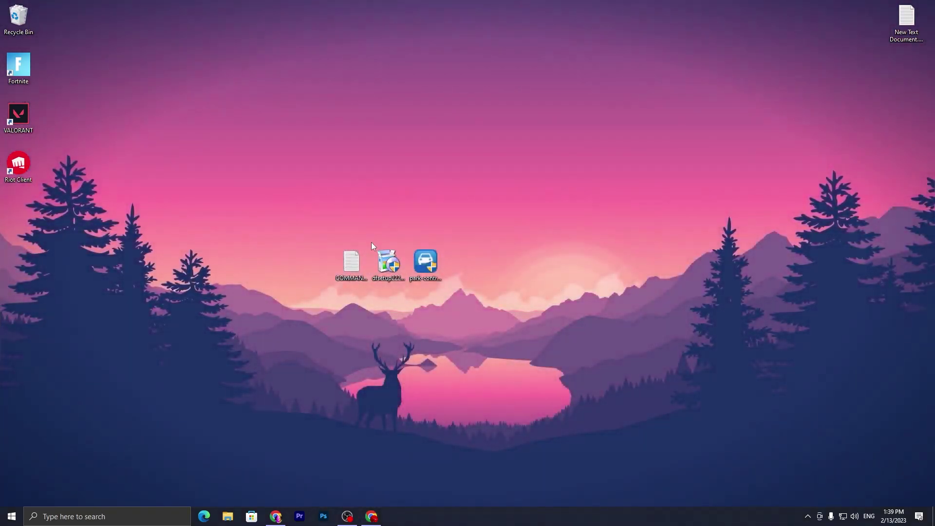
Open COMMANDS.txt and launch Command Prompt as administrator.
left_click(360, 270)
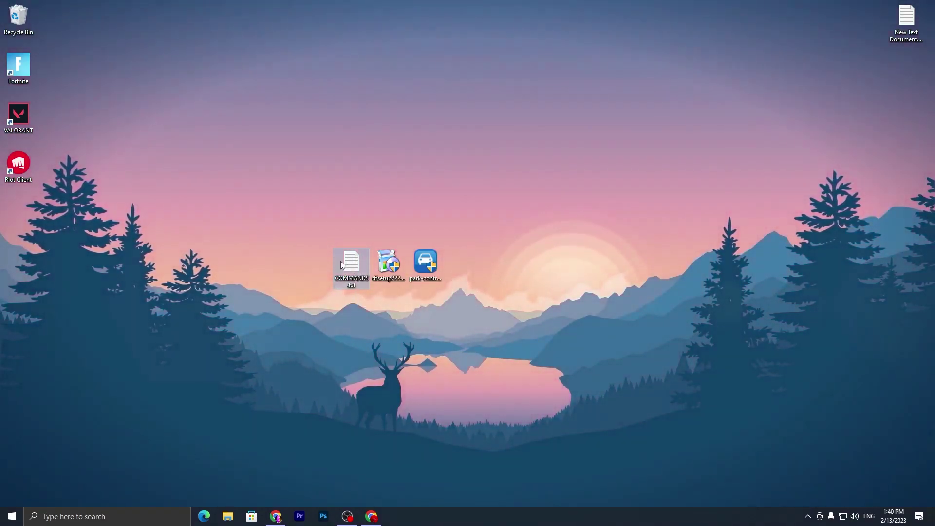
double_click(351, 273)
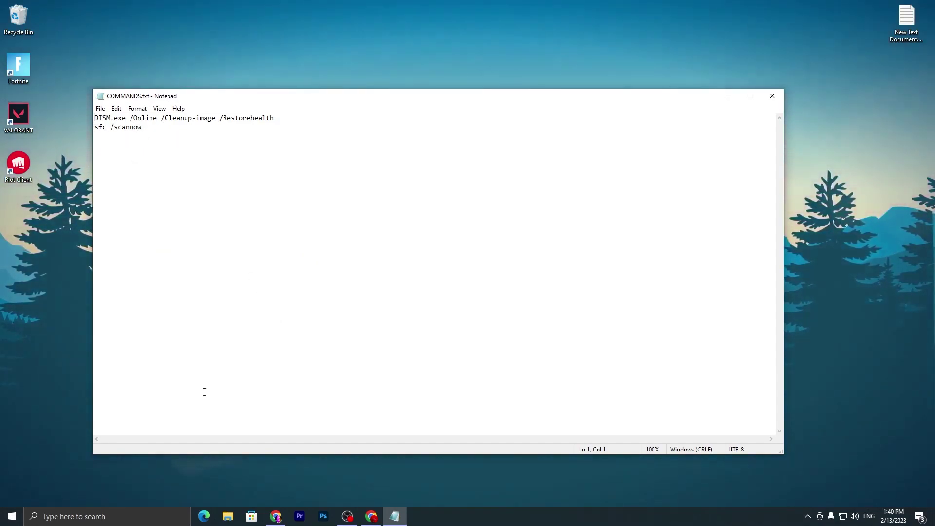
left_click(85, 519)
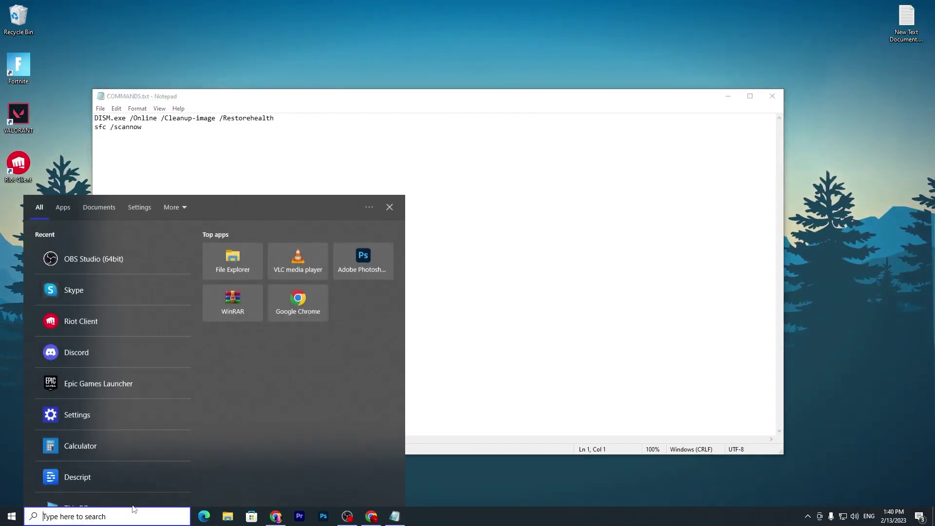
type("cMD")
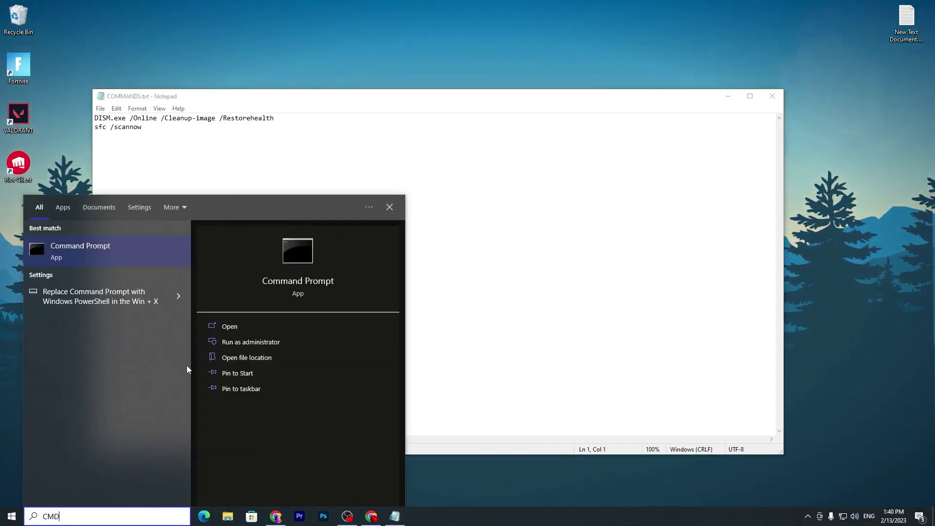
left_click(284, 341)
Paste the DISM /Online /Cleanup-image /Restorehealth line into the admin console and run it.
left_click_drag(268, 84, 396, 166)
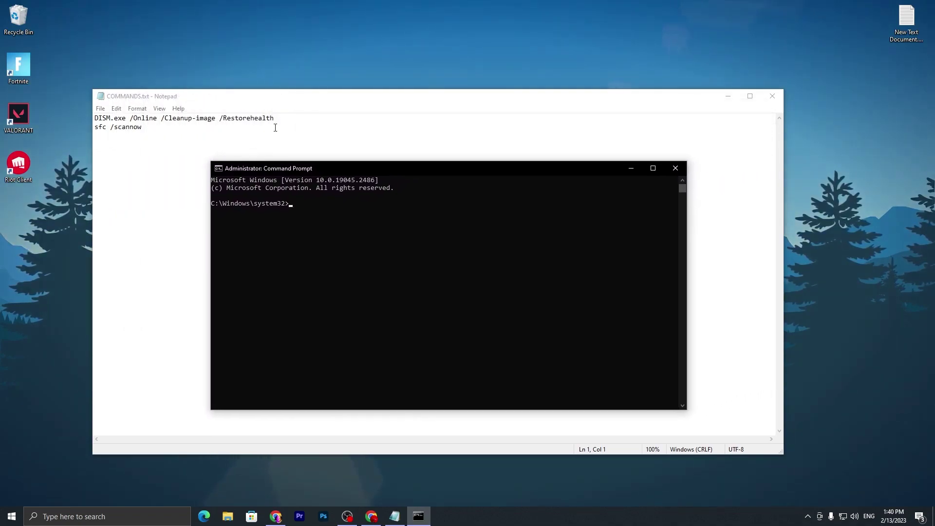
left_click_drag(275, 119, 98, 118)
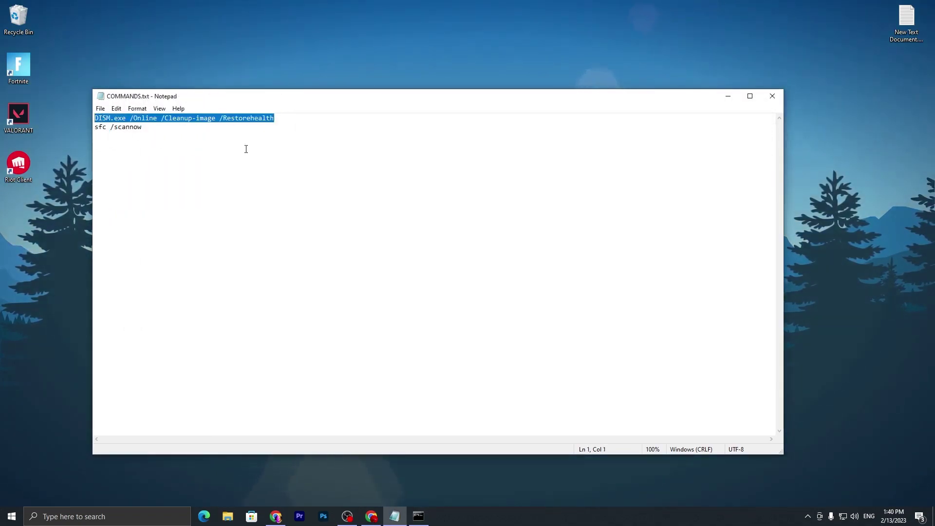
left_click(418, 516)
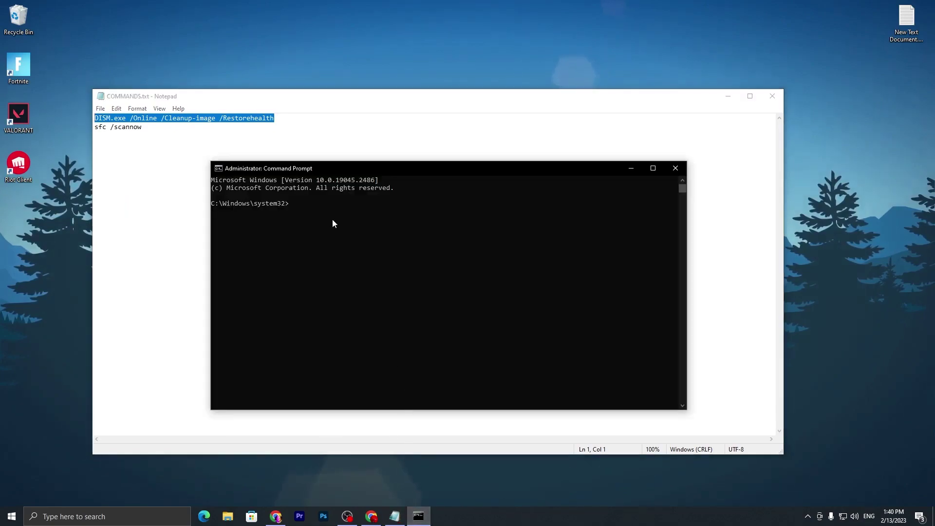
right_click(338, 228)
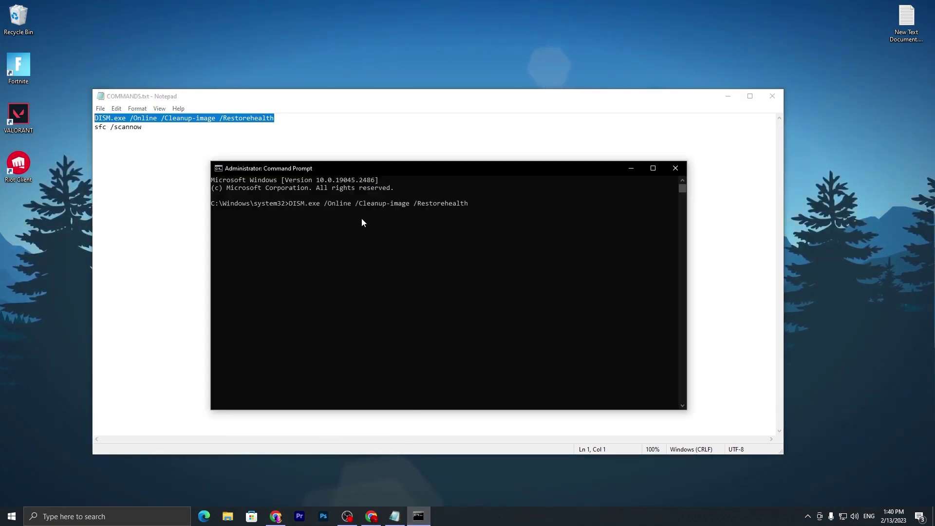
key("Return")
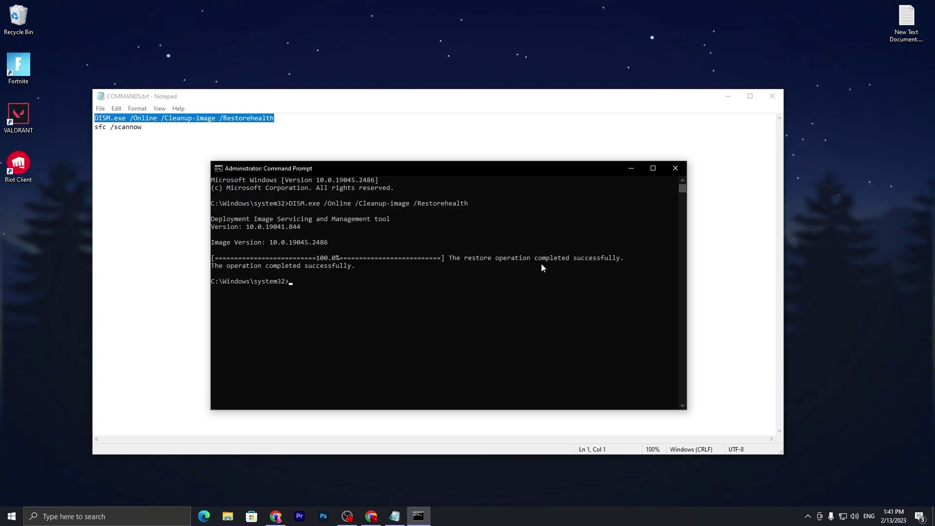
Run sfc /scannow in the admin console, then close Command Prompt and COMMANDS.txt.
left_click_drag(144, 127, 95, 128)
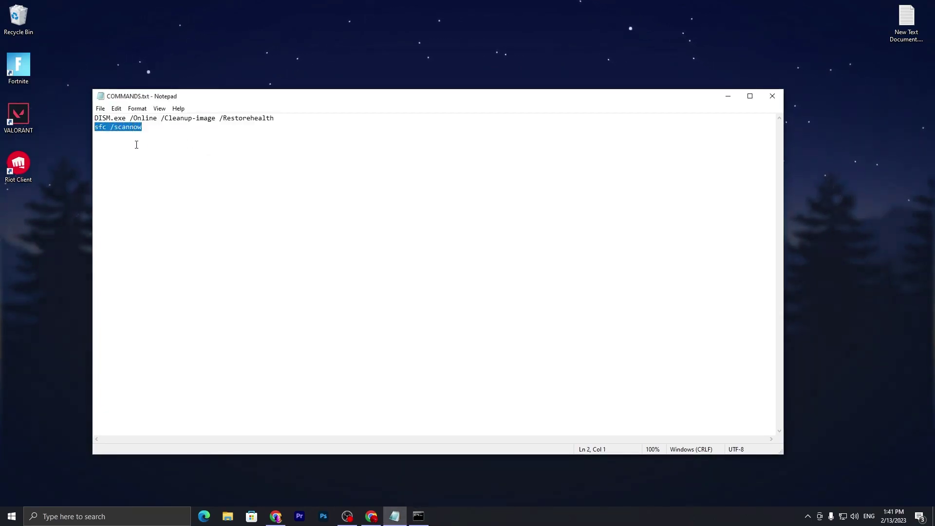
left_click(420, 515)
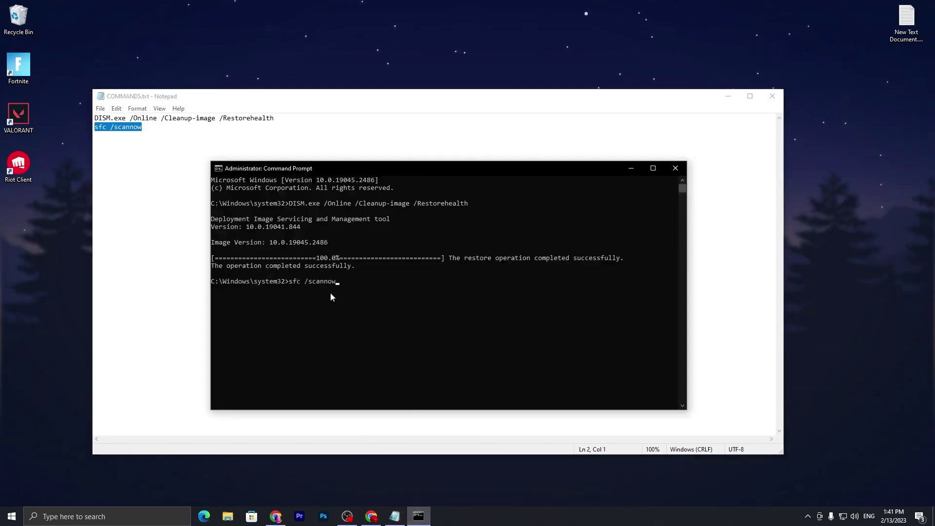
key("Return")
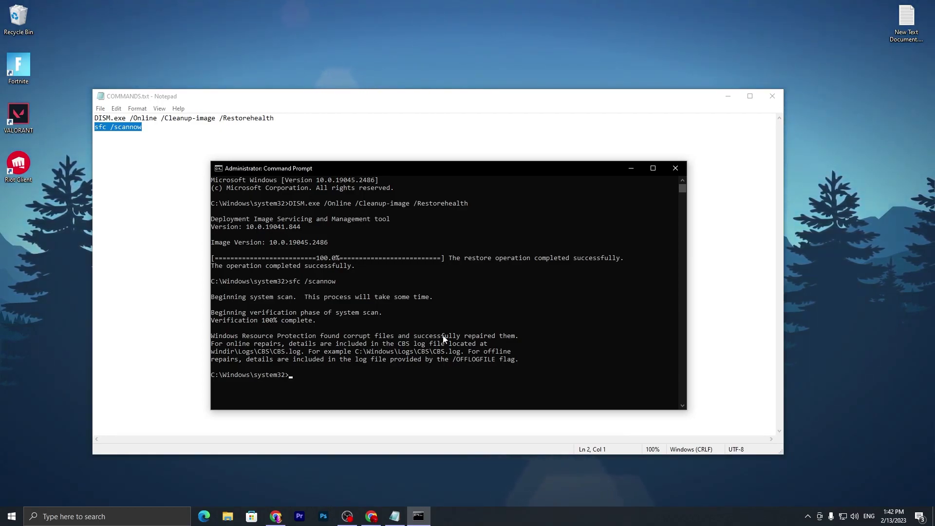
left_click(676, 169)
left_click(771, 96)
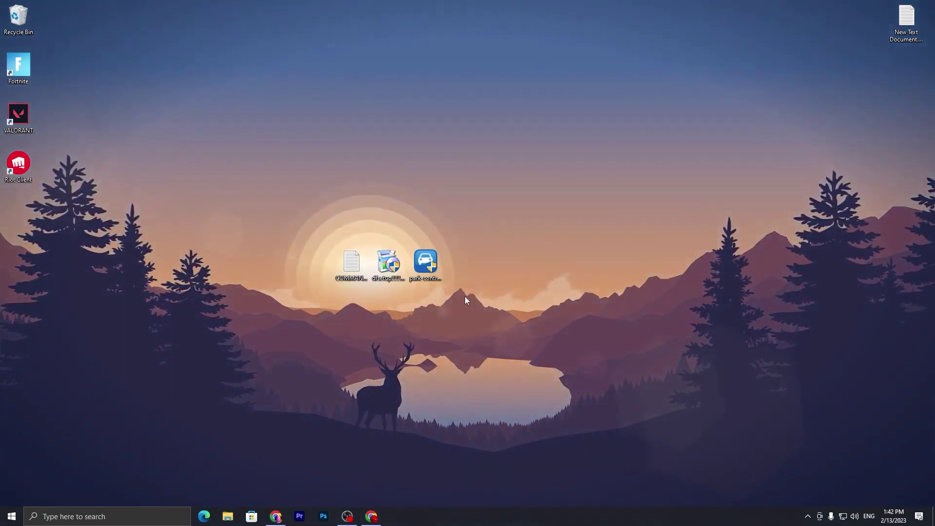
Start the ParkControl installer, then cancel and quit the redundant setup.
double_click(433, 261)
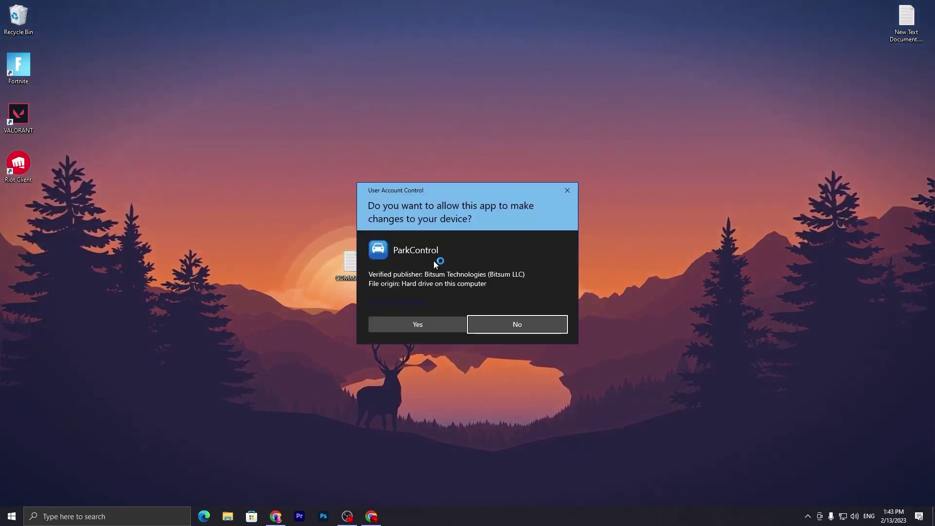
left_click(409, 326)
left_click(470, 280)
left_click(522, 336)
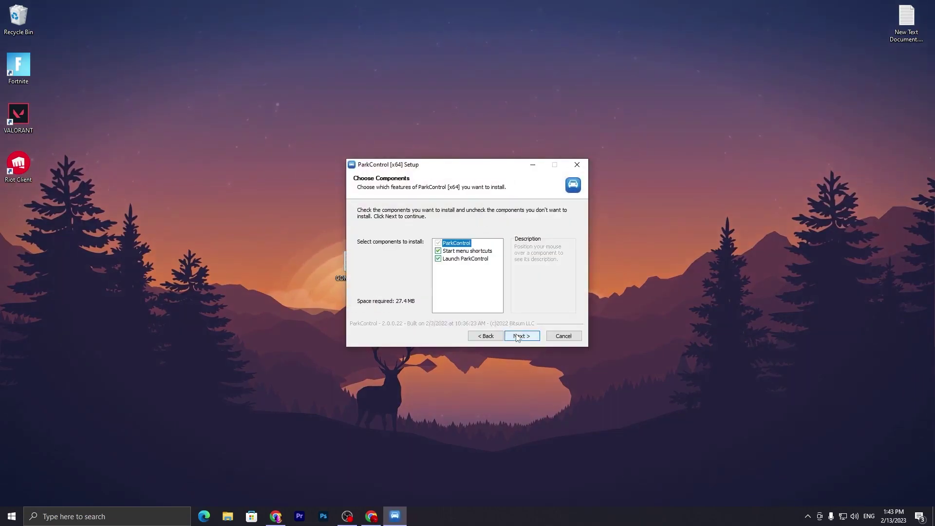
left_click(522, 335)
left_click(563, 336)
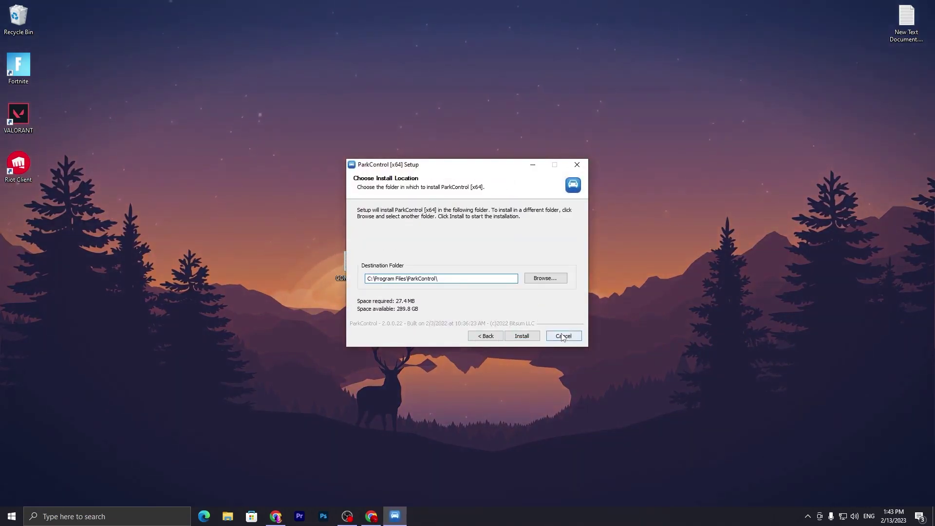
left_click(493, 290)
Open ParkControl from the tray, activate and apply Bitsum Highest Performance, and close it.
left_click(808, 517)
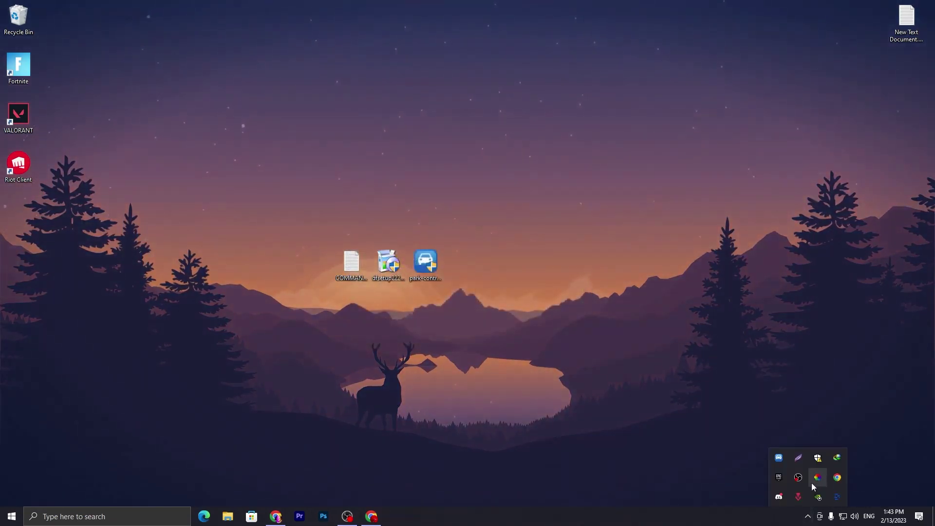
left_click(779, 459)
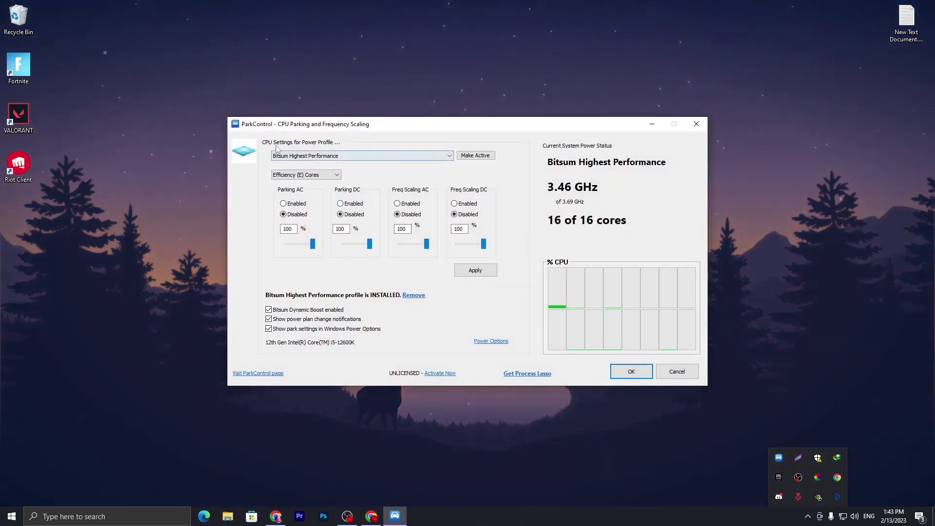
left_click(449, 156)
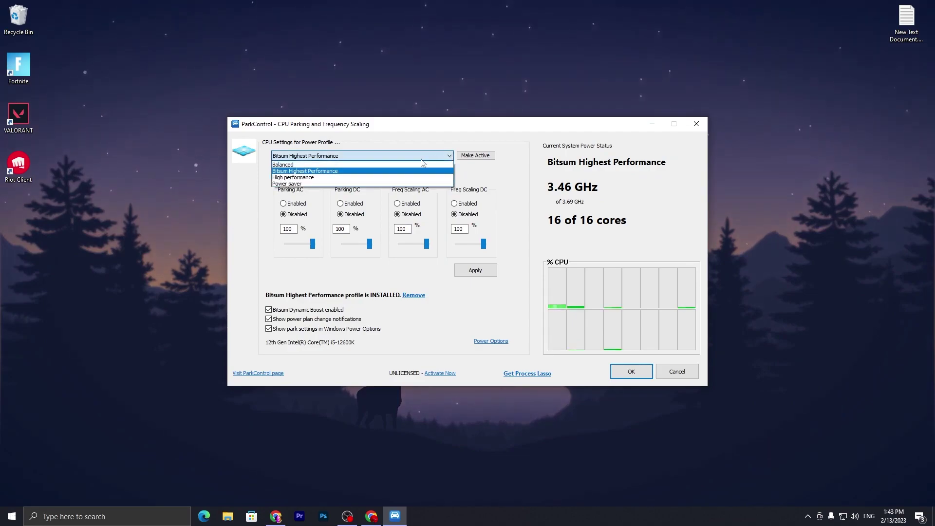
left_click(337, 165)
key("Tab")
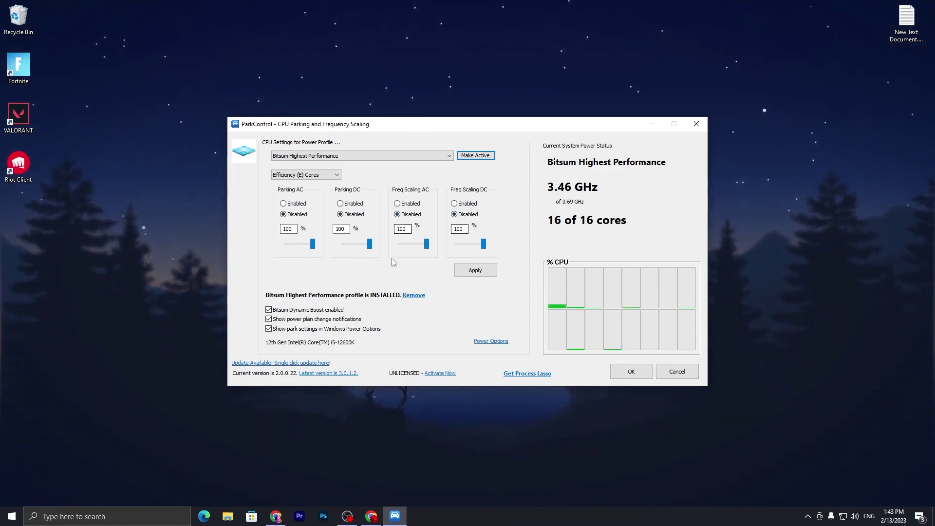
left_click(475, 275)
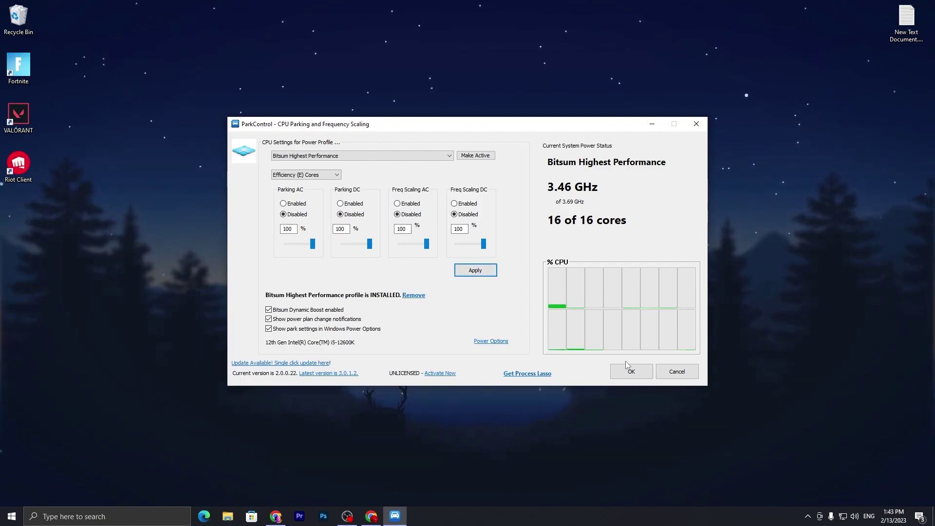
left_click(632, 372)
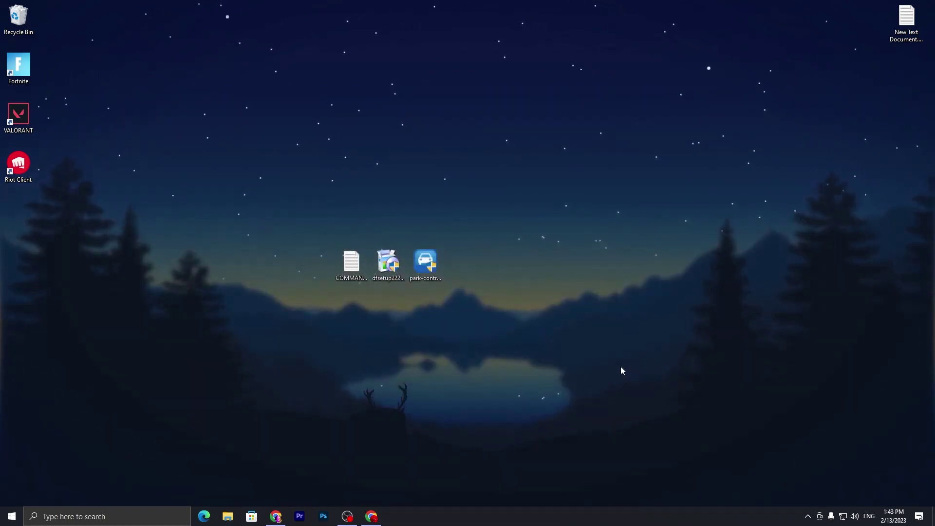
left_click(91, 515)
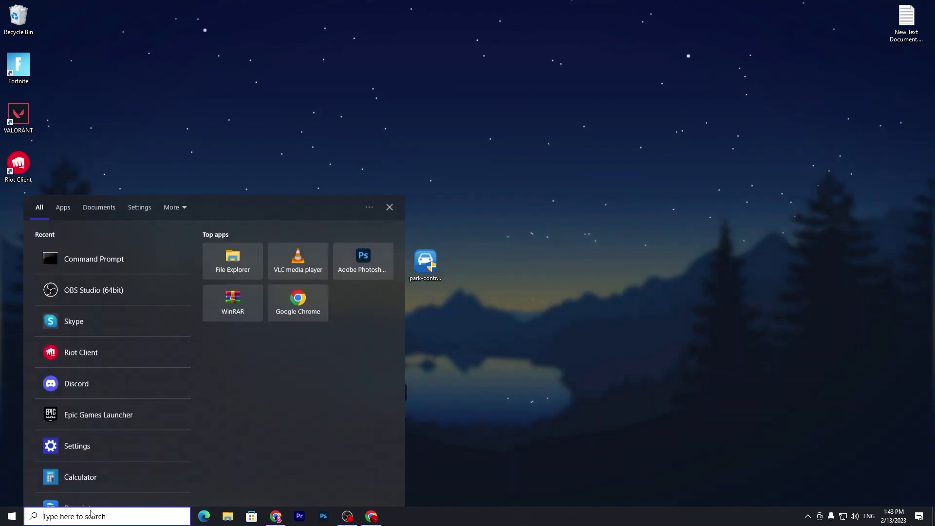
type("POWE")
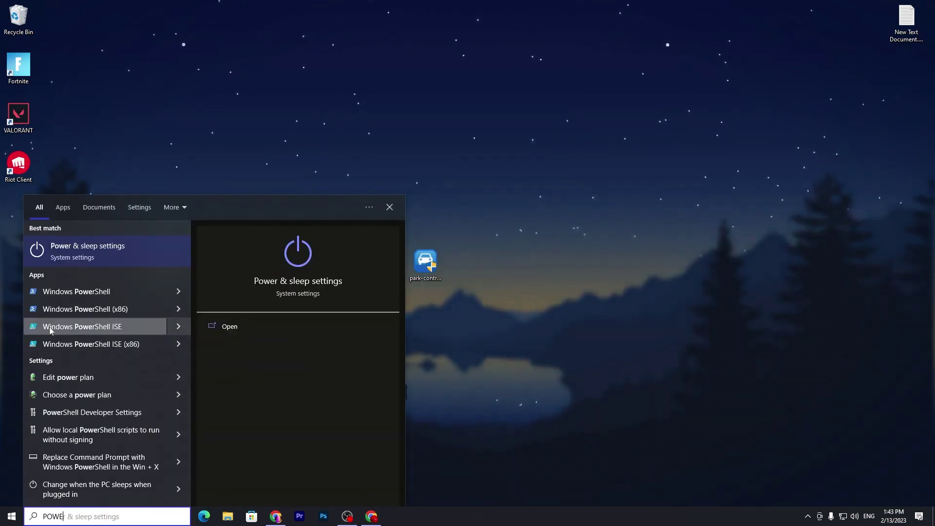
left_click(70, 253)
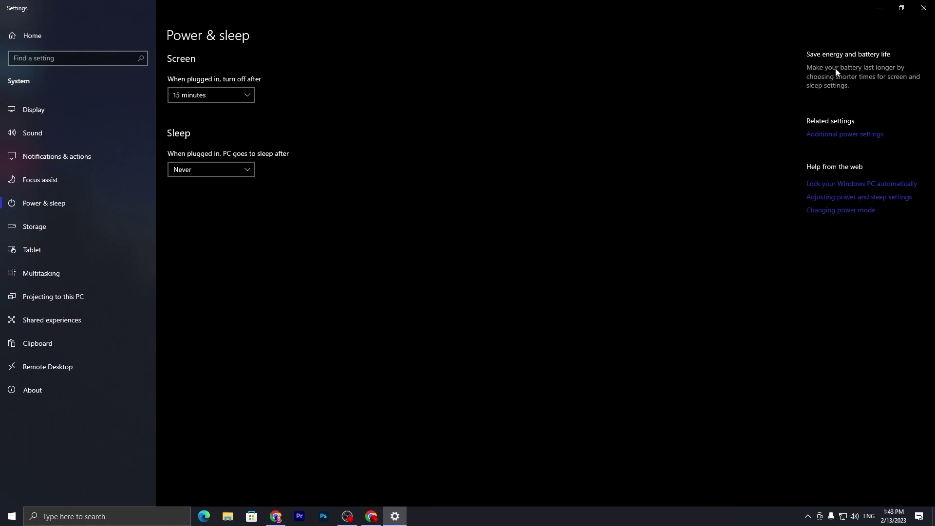
left_click(843, 135)
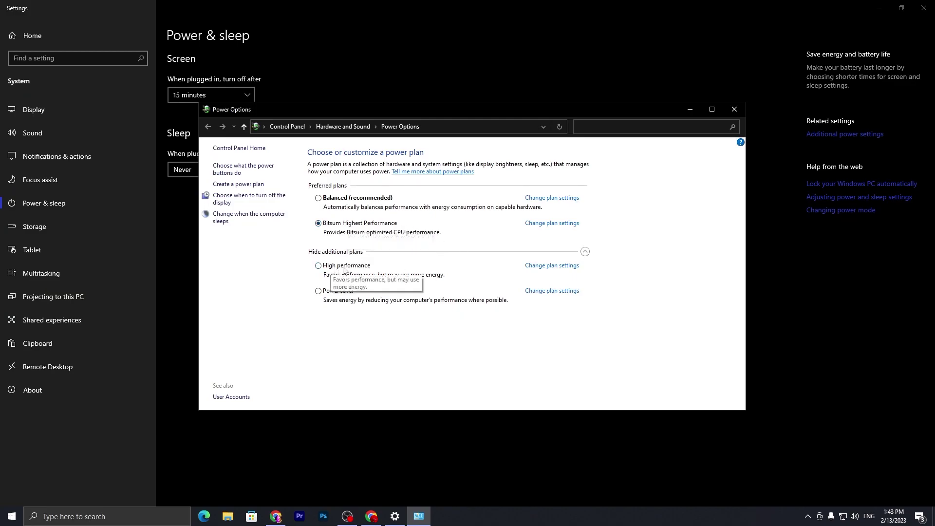
left_click(734, 109)
left_click(926, 9)
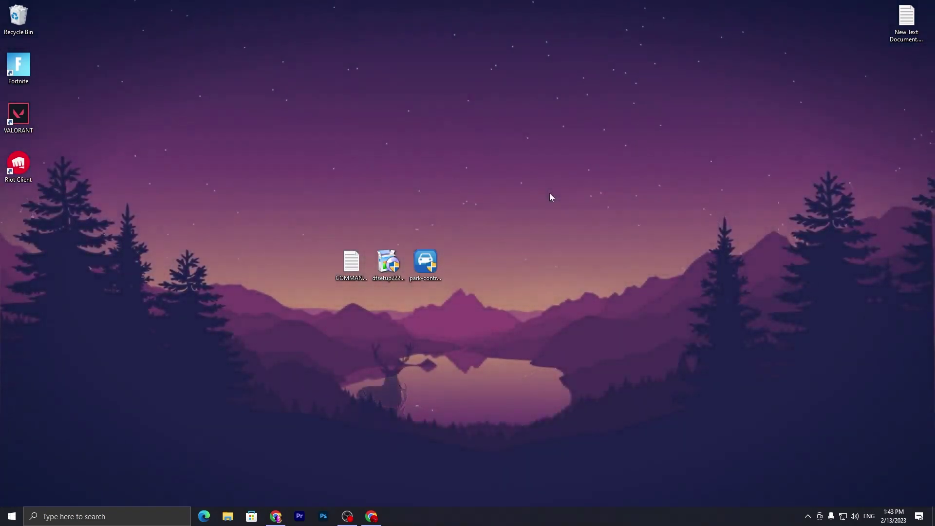
Run dfsetup222.exe, approve the UAC prompt, and install Defraggler v2.22.
double_click(390, 252)
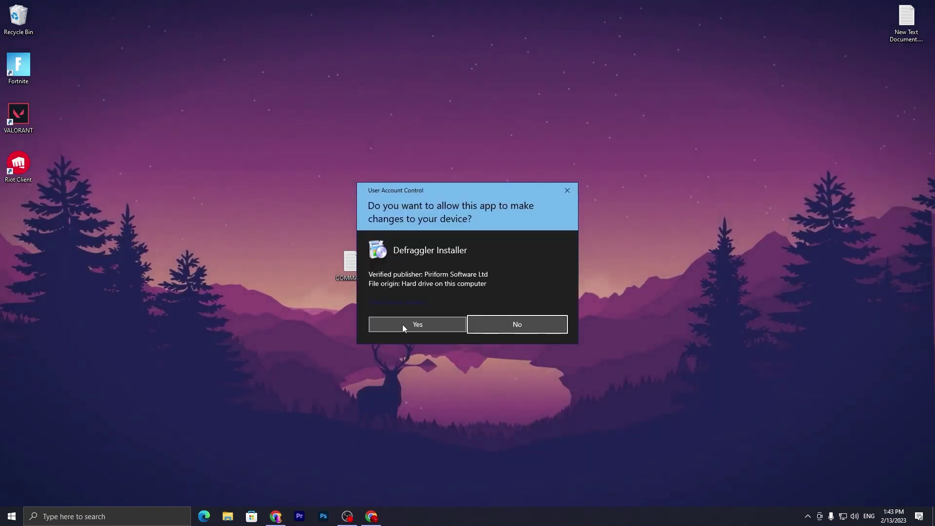
left_click(402, 324)
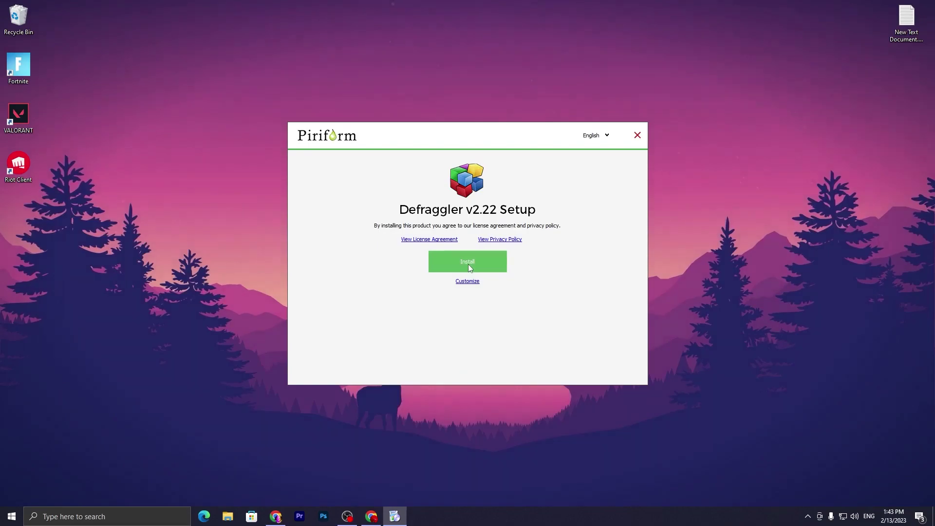
left_click(468, 263)
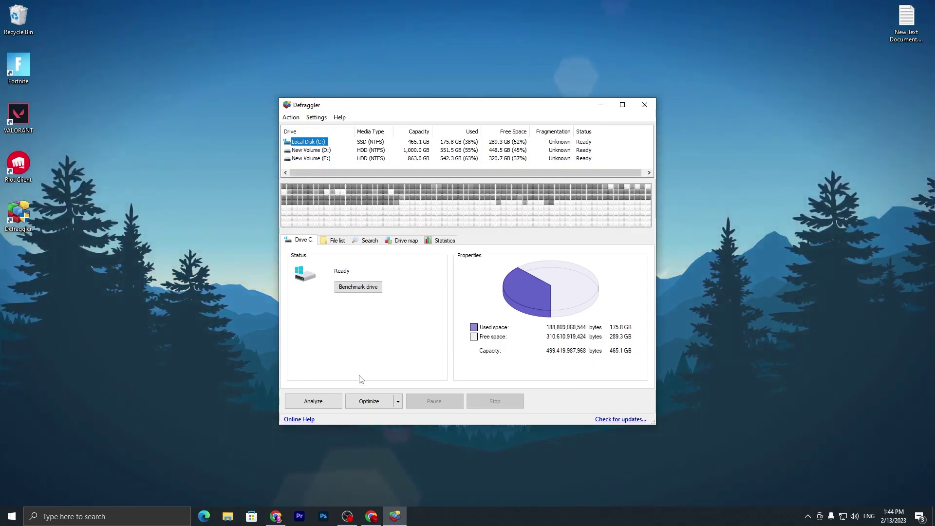
Optimize Local Disk (C:), accepting the zero-fill warning and declining to empty the Recycle Bin.
left_click(398, 402)
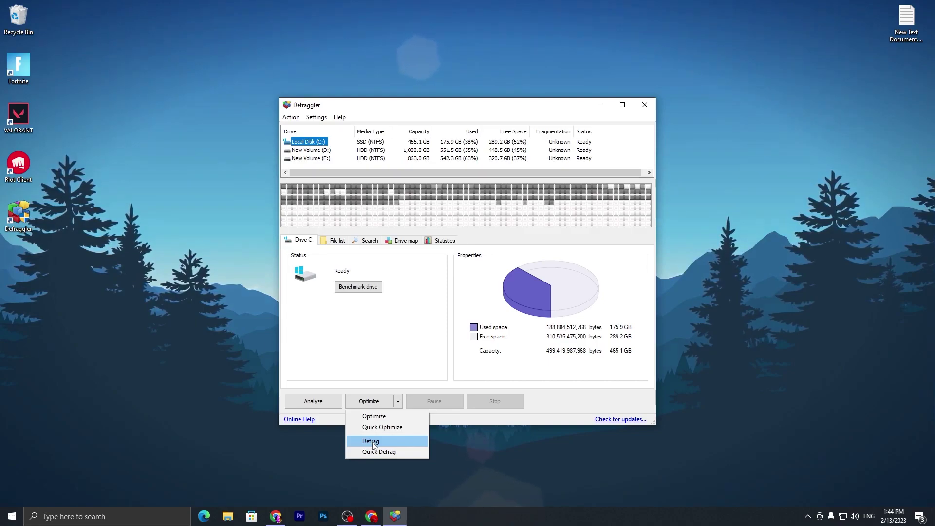
left_click(374, 417)
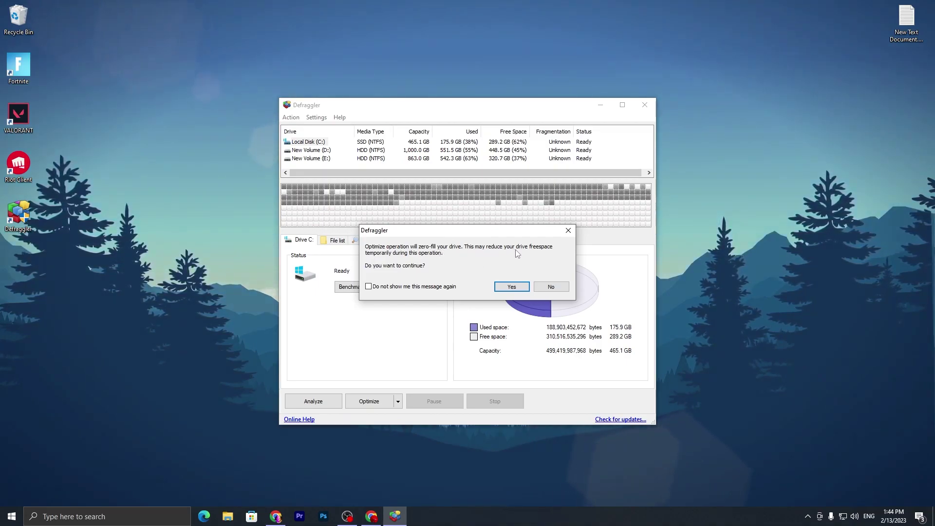
left_click(512, 288)
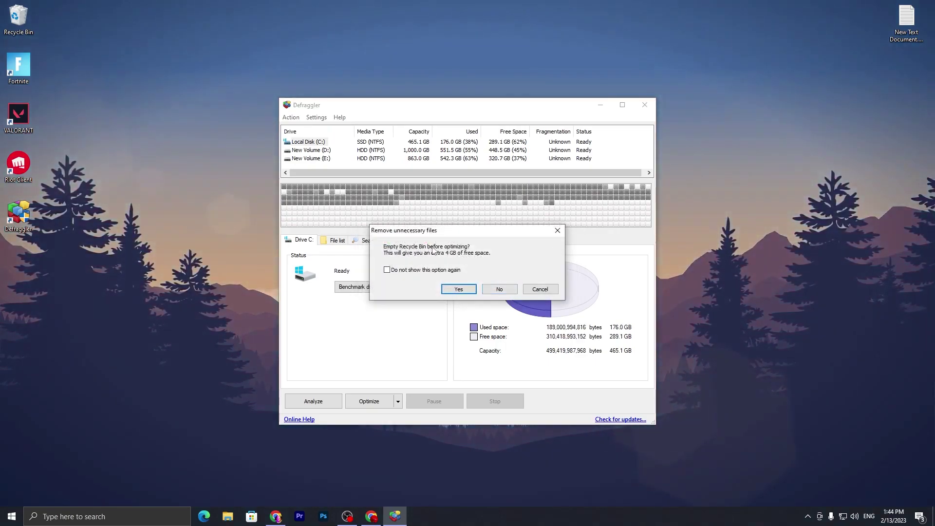
left_click(497, 289)
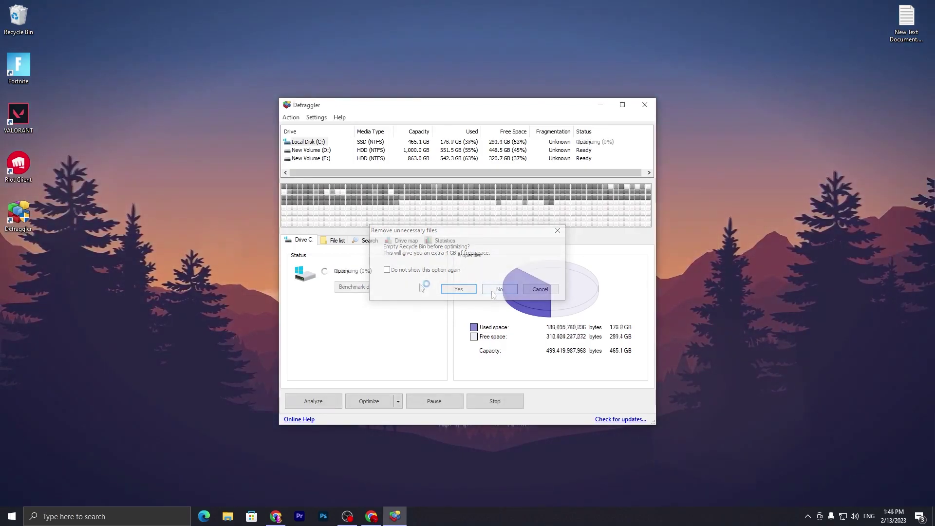